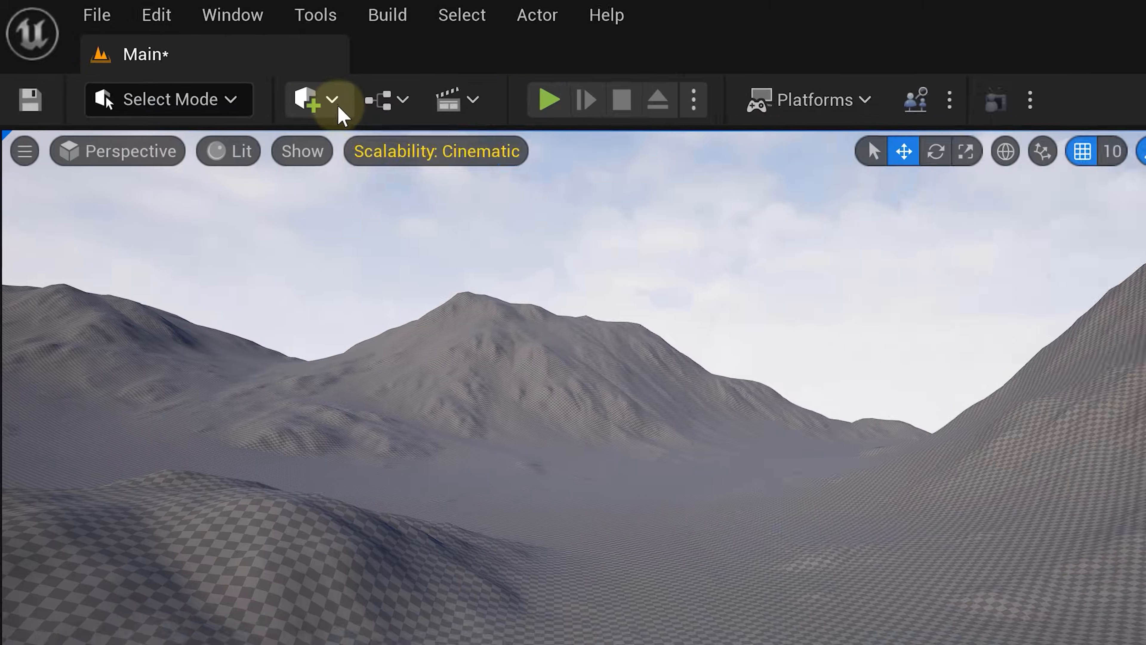
Step: Open Quixel Bridge and add the Tundra Riverbed, Ground Roots and Cracked Shale Beach Rock surfaces to the project
click(346, 108)
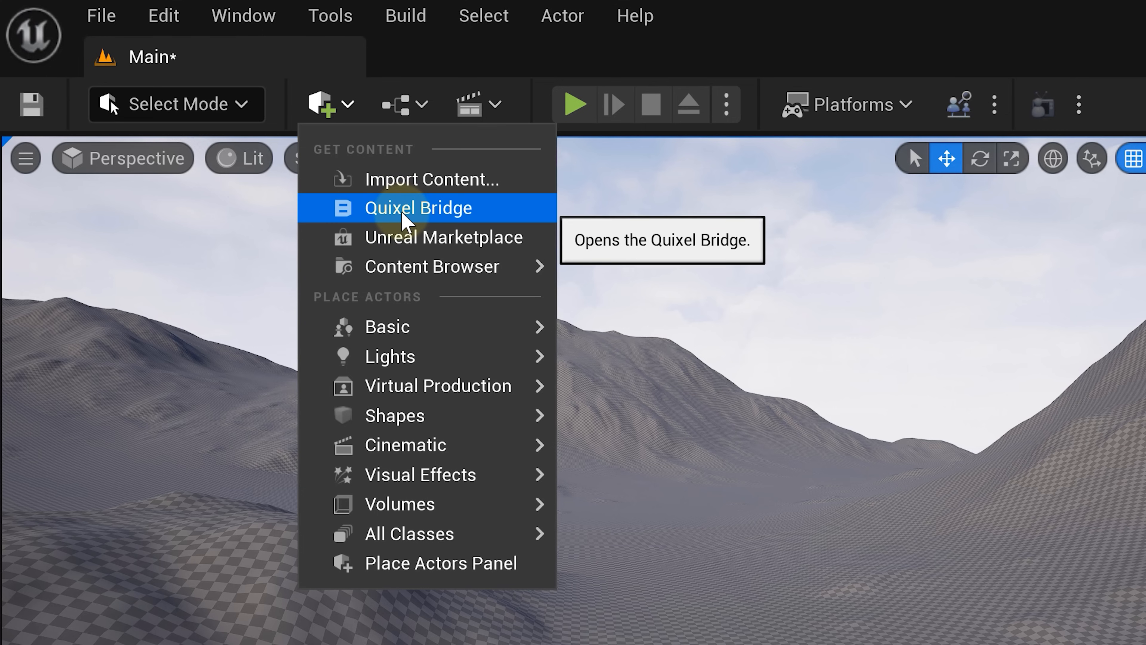
click(350, 210)
click(308, 217)
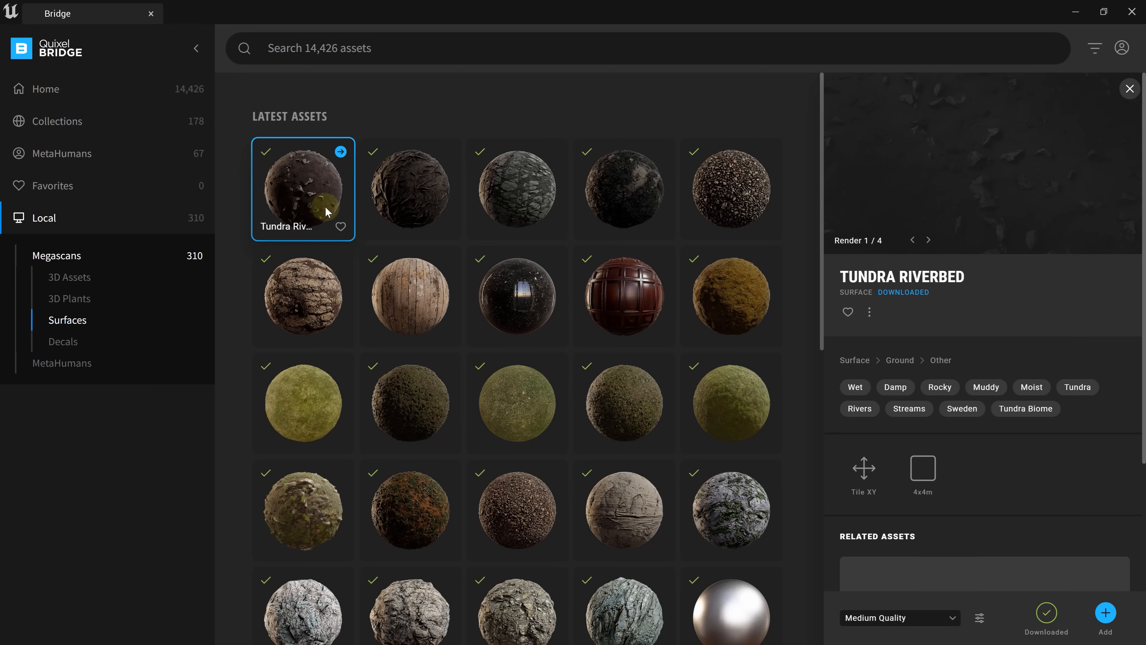
ctrl+click(407, 204)
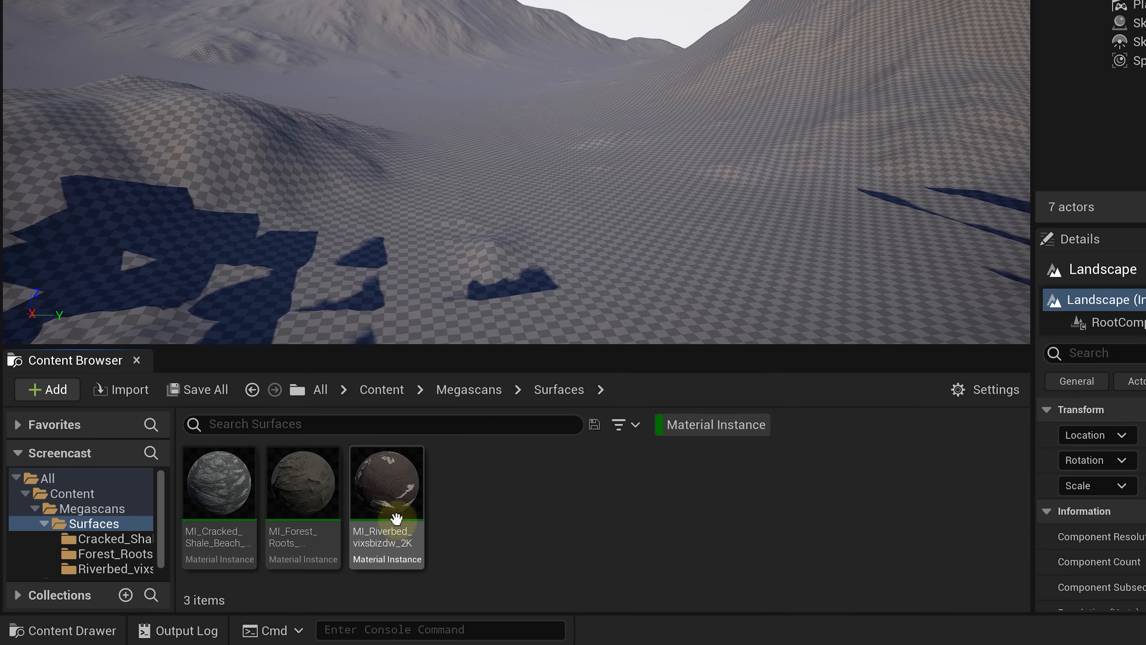
Step: Create a material blend named BlendMaterial in /Game/BlendMaterials from the three imported surface material instances
click(387, 495)
ctrl+click(328, 495)
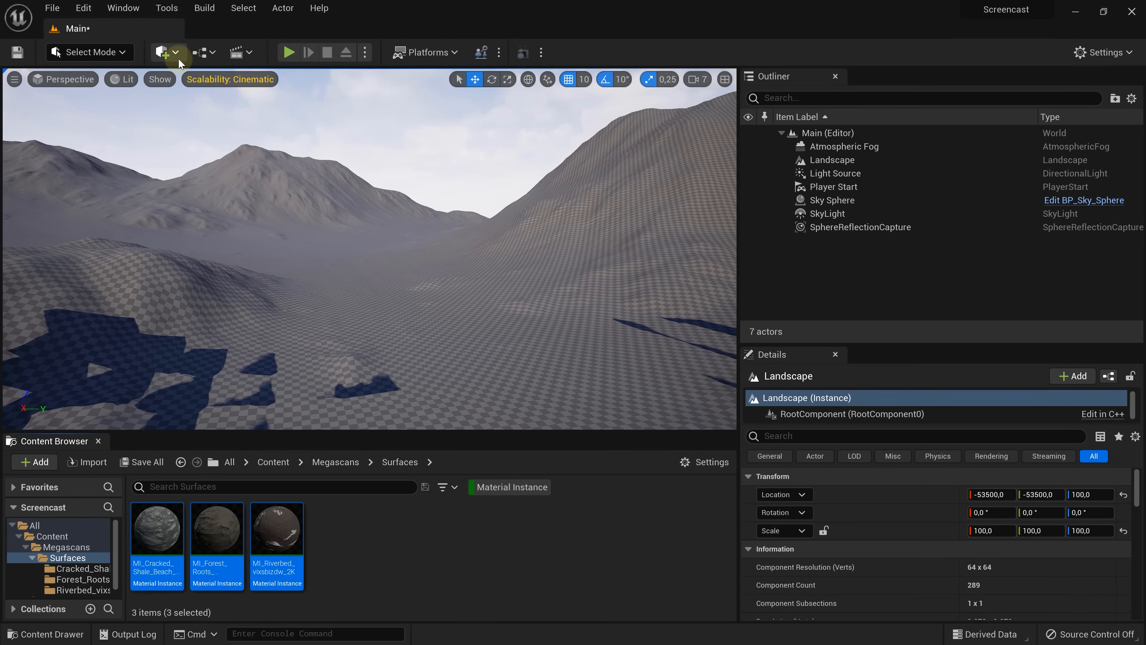
click(177, 56)
click(200, 108)
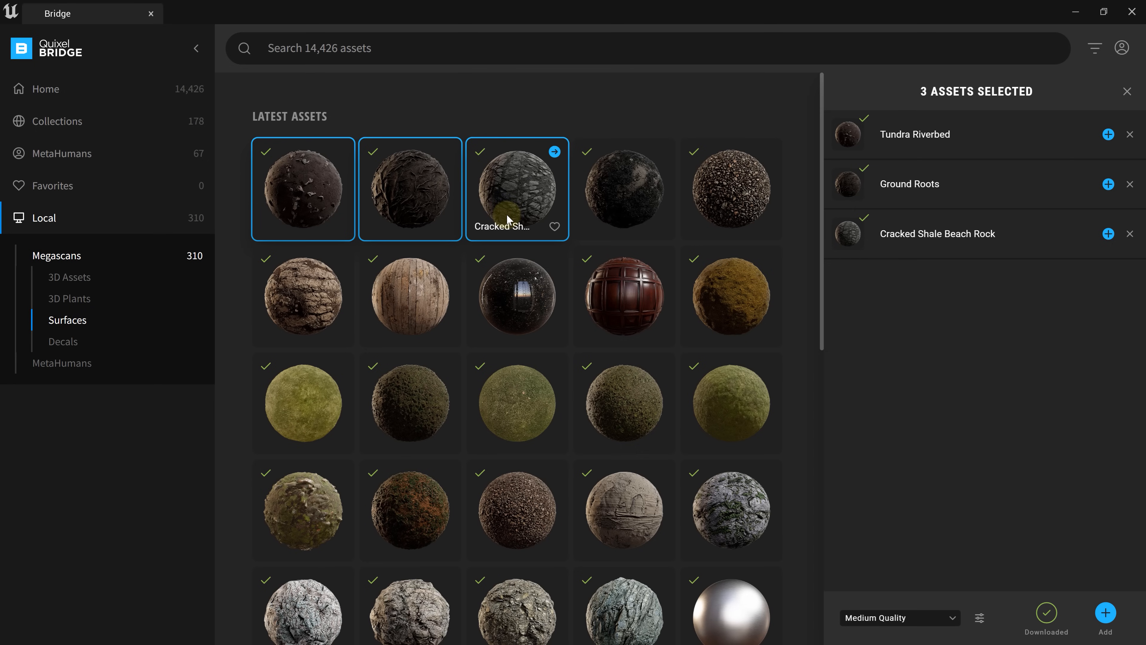
click(520, 205)
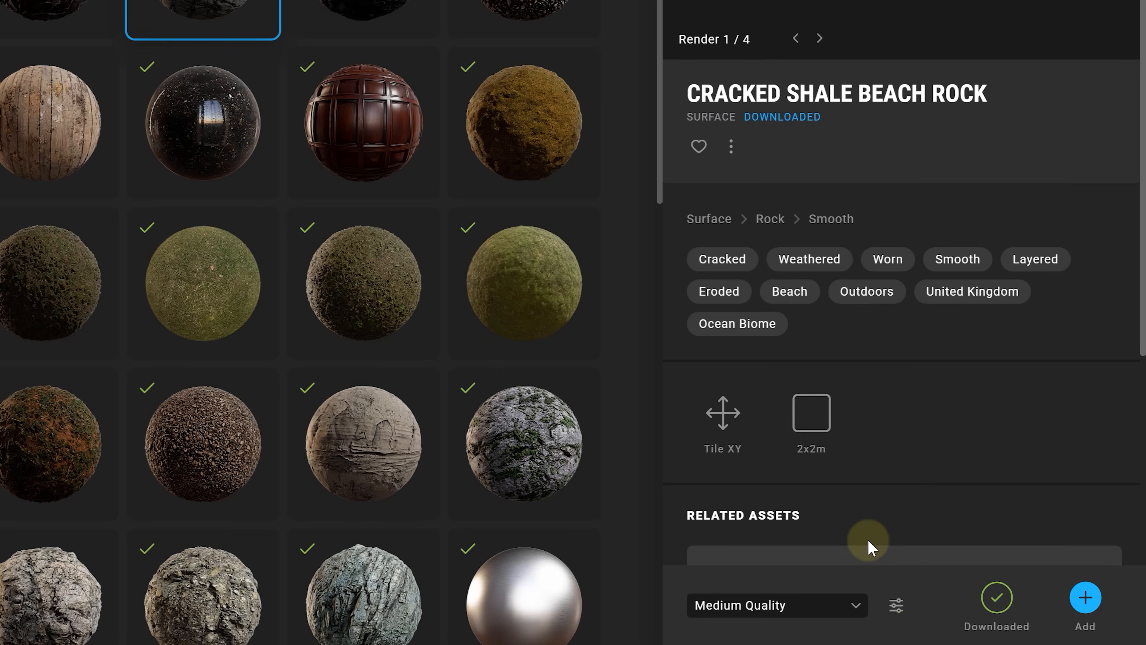
click(903, 606)
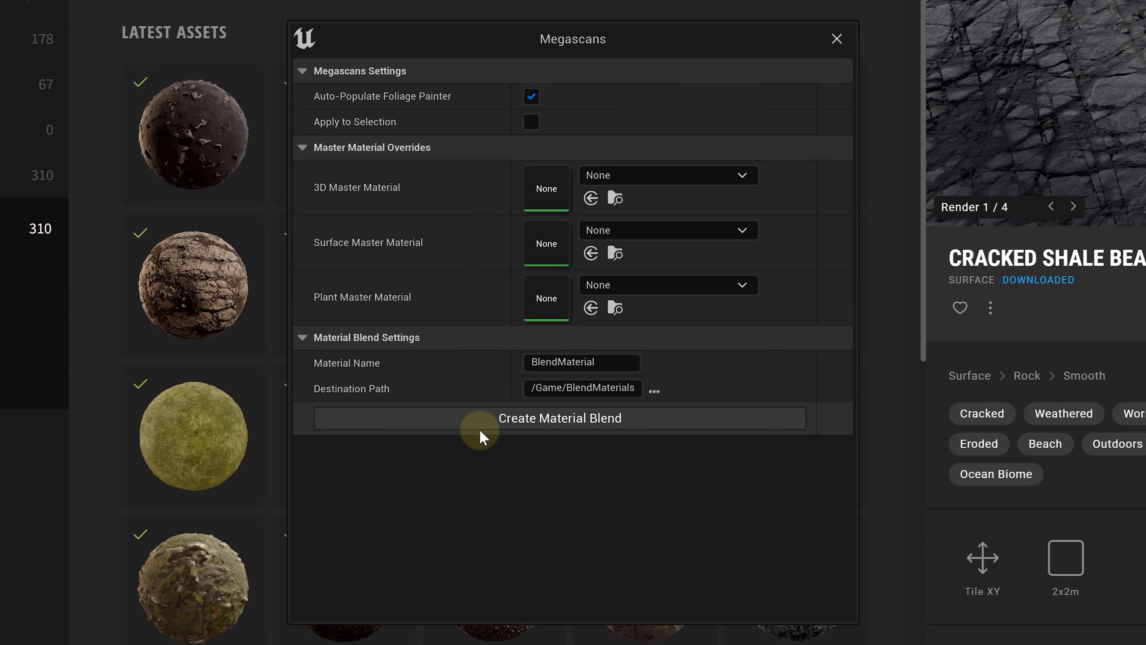
click(564, 423)
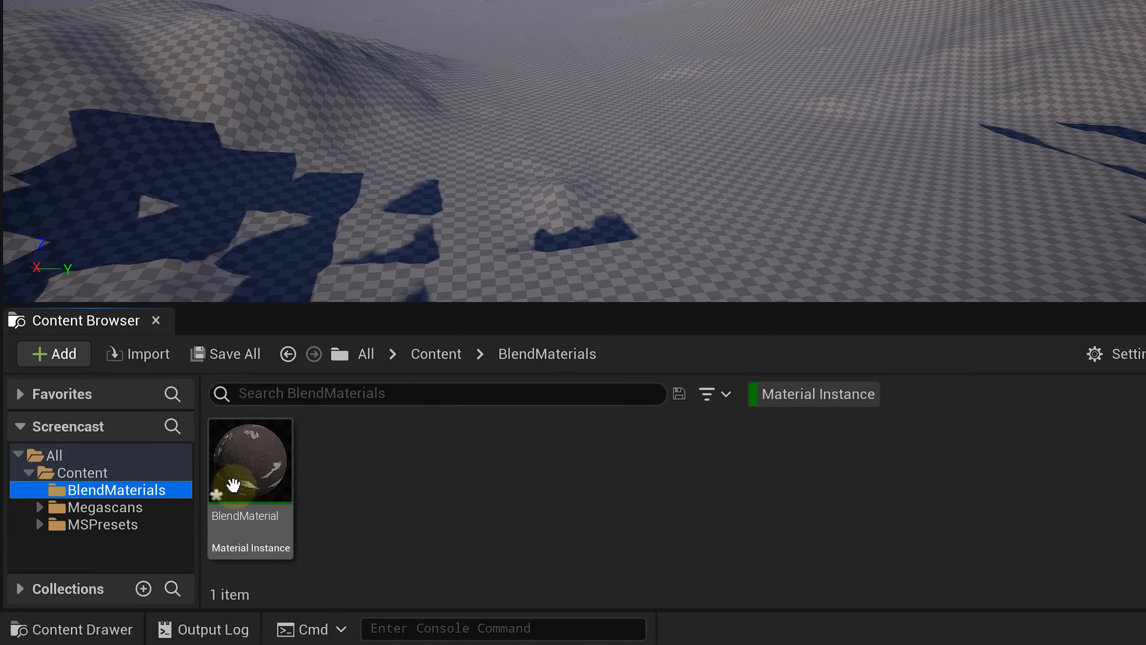
Step: Apply the BlendMaterial instance to the terrain in the level
click(253, 478)
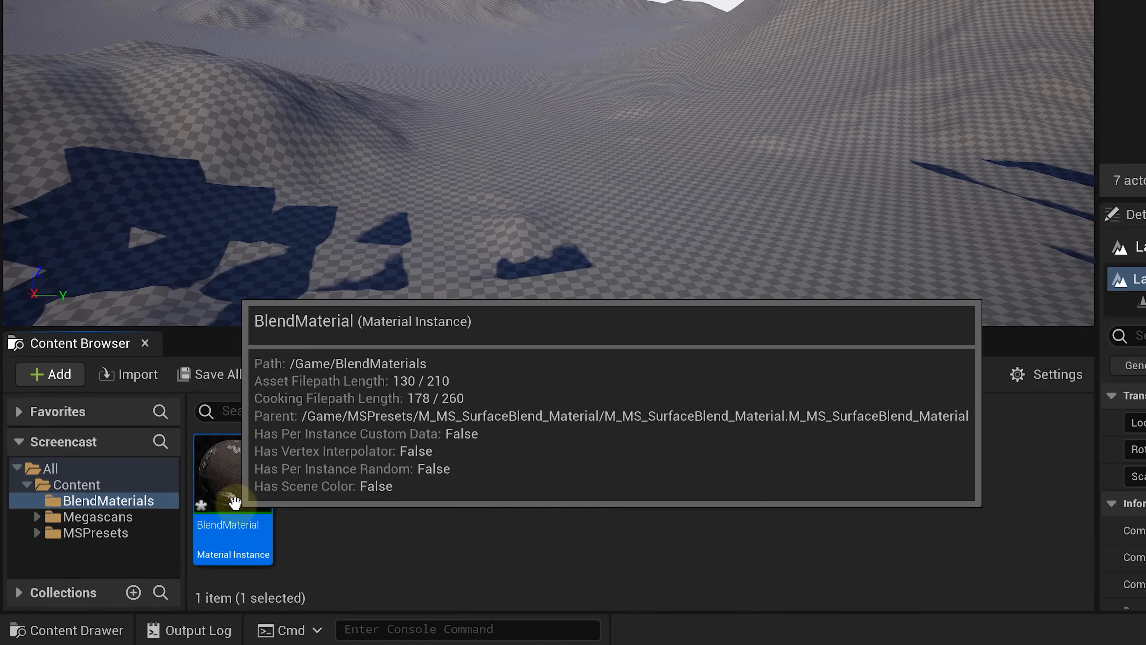
drag(251, 502, 589, 245)
drag(369, 394, 386, 341)
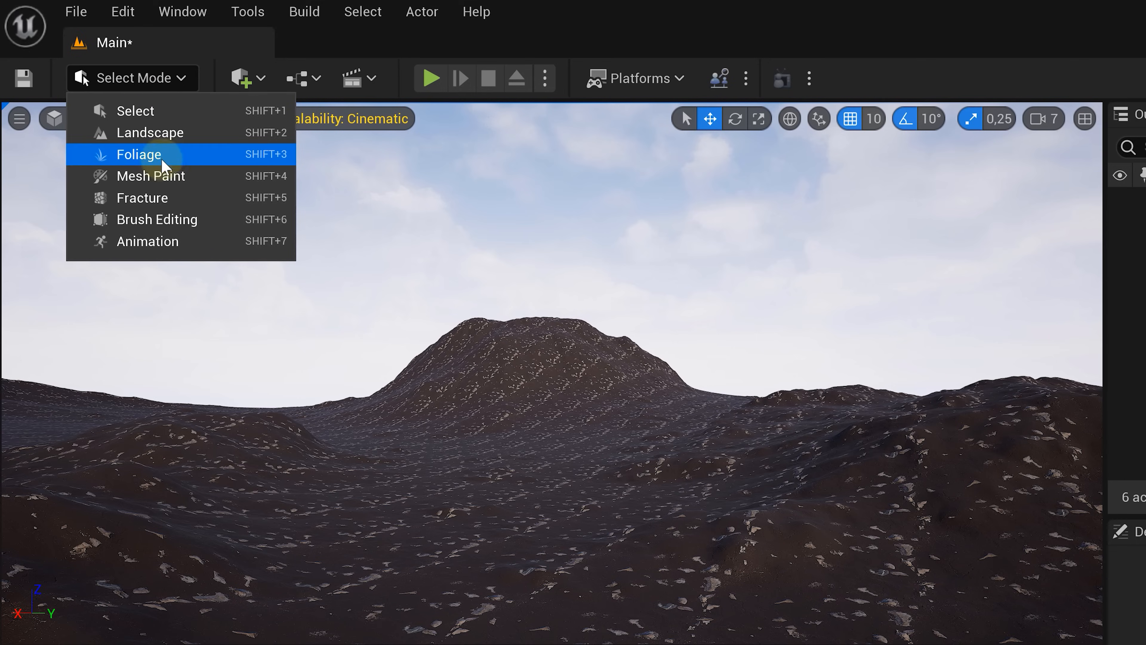
Step: Switch to Mesh Paint mode and set up vertex color painting on the terrain mesh
click(168, 177)
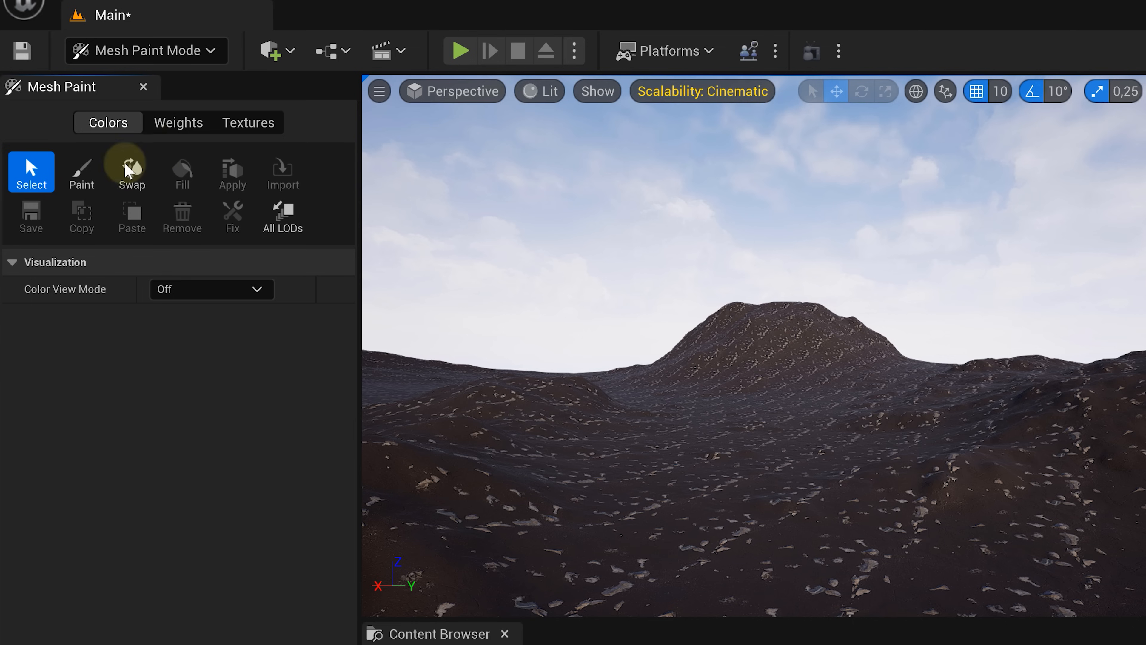
click(81, 180)
click(808, 213)
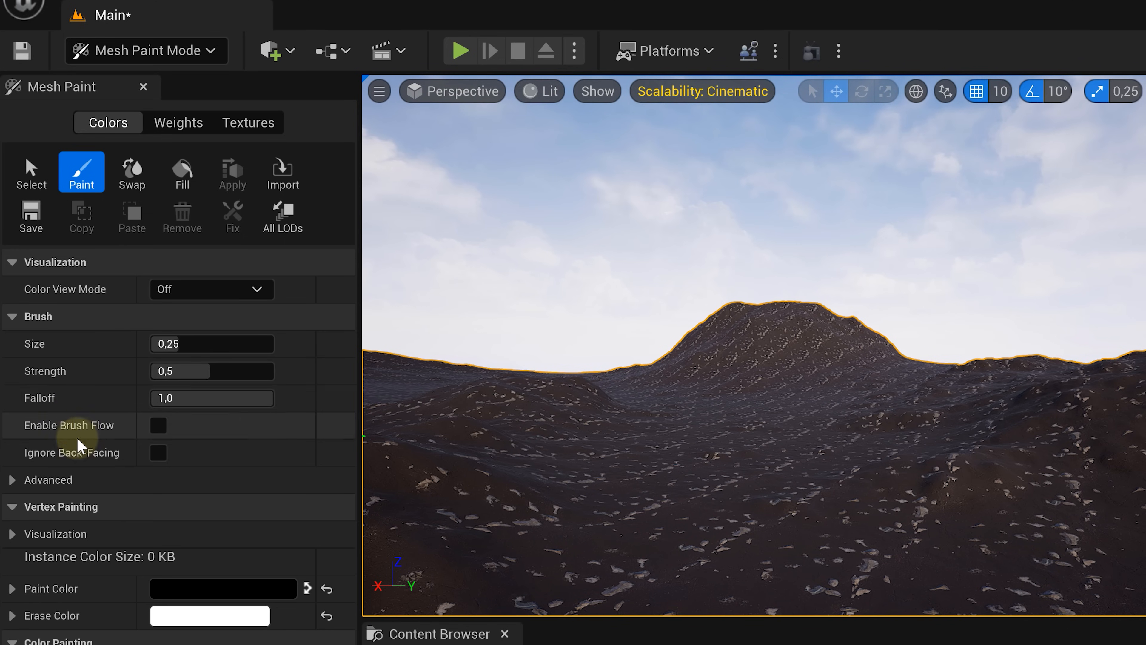
scroll(76, 411, down, 3)
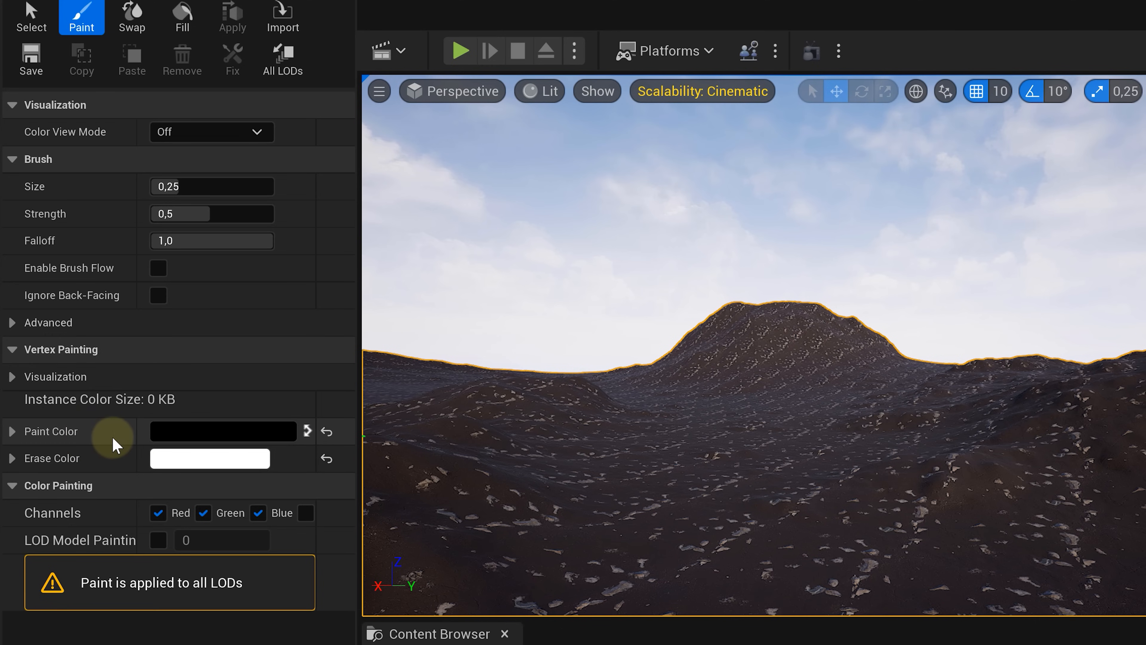
click(307, 431)
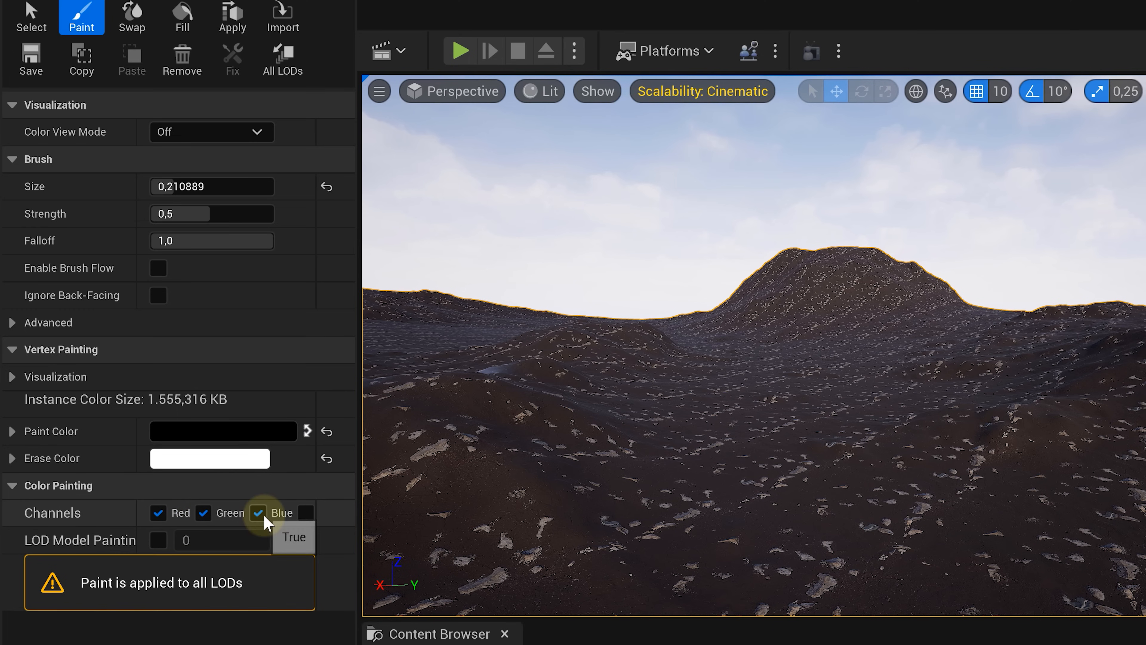
Step: Paint foreground terrain areas with only the Red channel, with Red and Green, and with Red, Green and Blue enabled
click(203, 512)
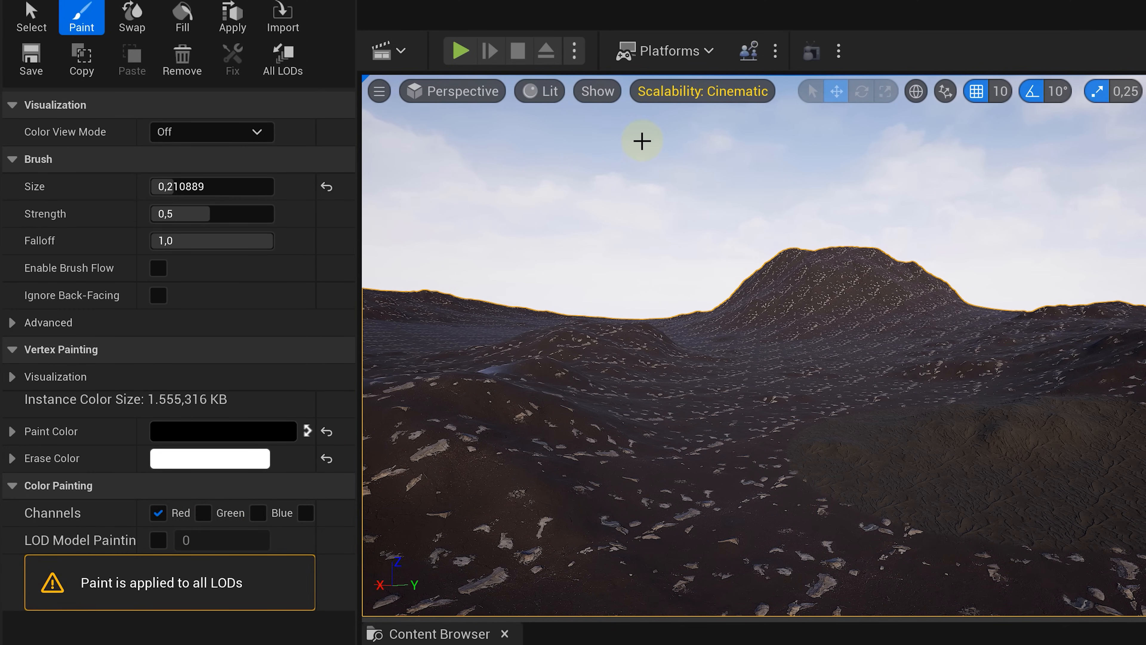
click(203, 513)
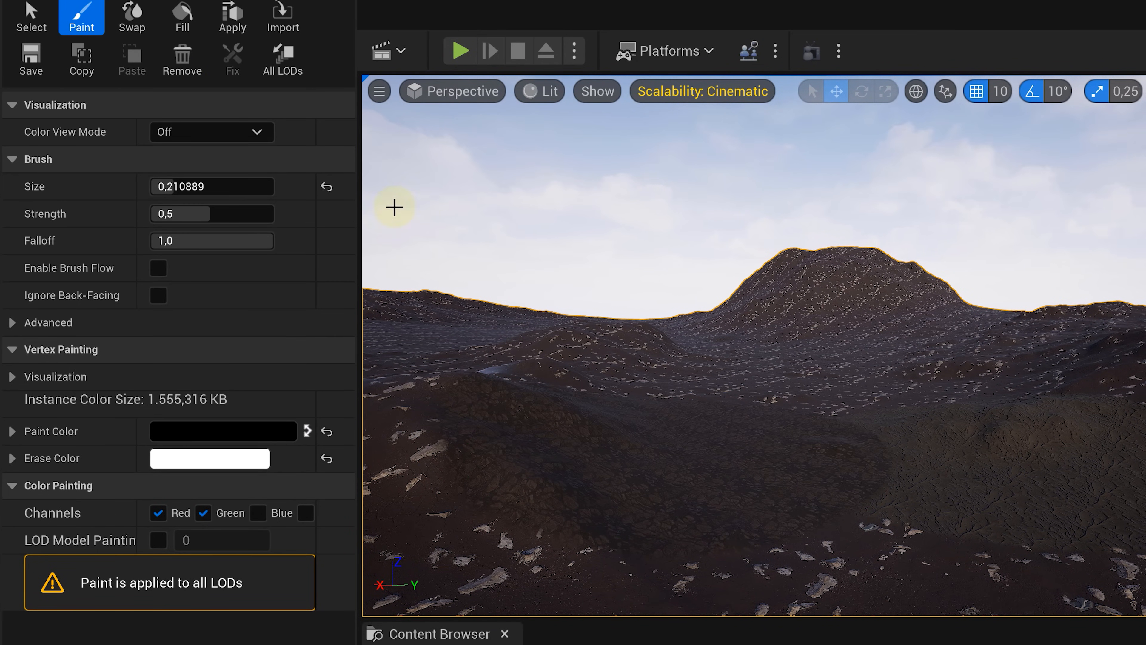
click(257, 512)
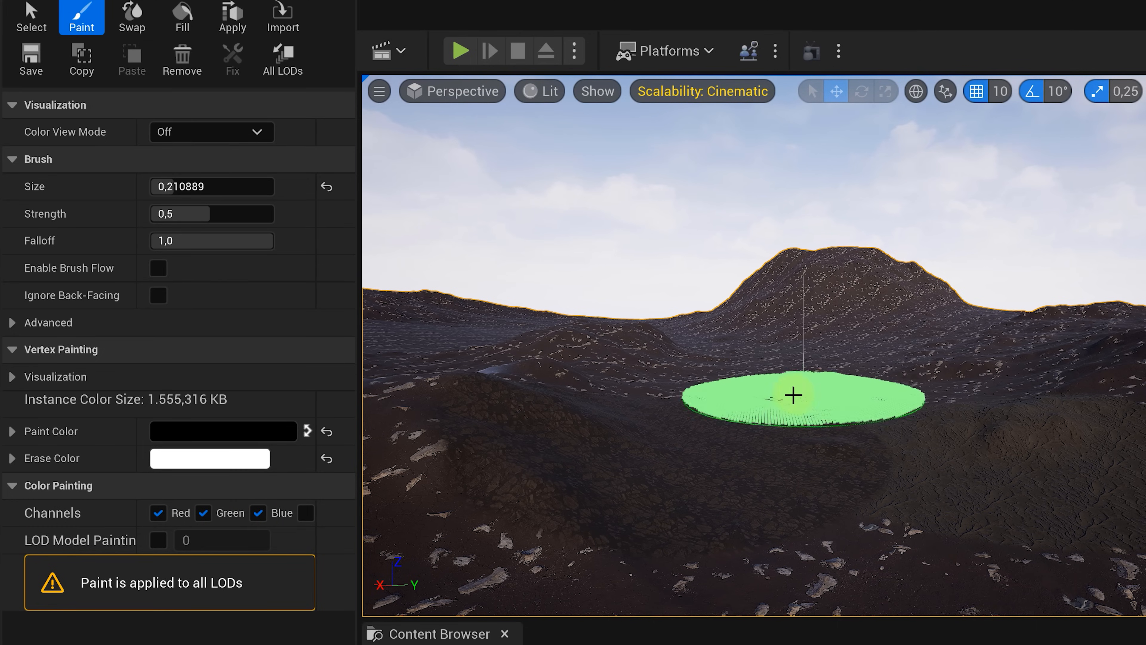
mouse_move(793, 395)
mouse_down()
mouse_move(703, 389)
mouse_move(956, 379)
mouse_up()
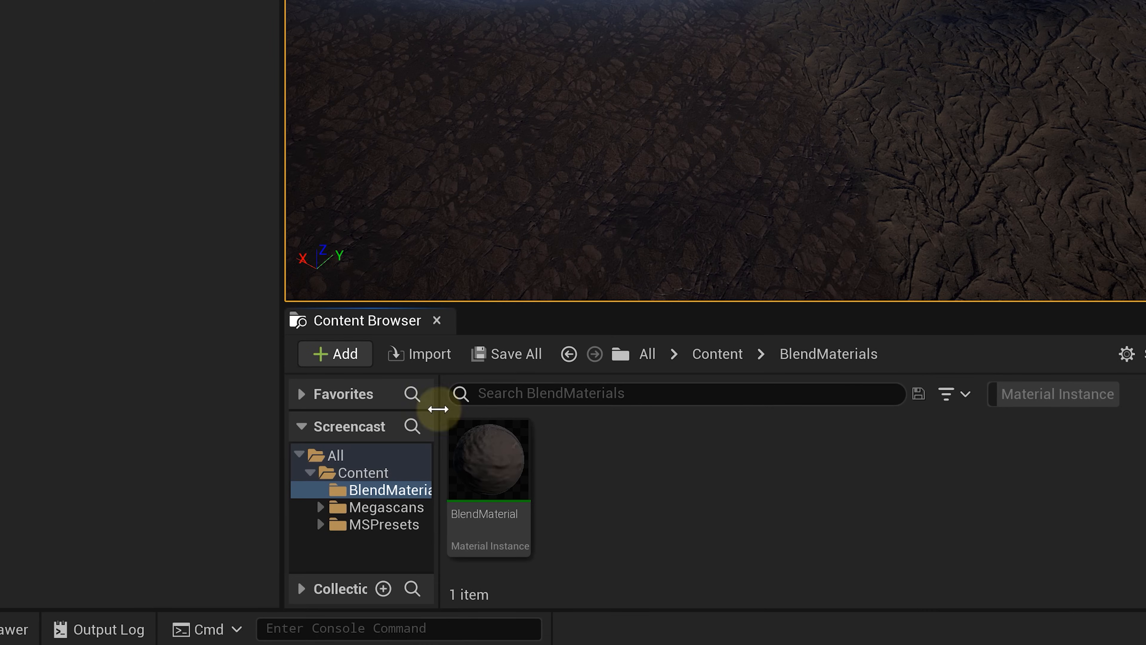
Step: Open BlendMaterial for editing and enable its Top Layer and Base/Middle Layer Blend Controls
click(519, 467)
double_click(519, 468)
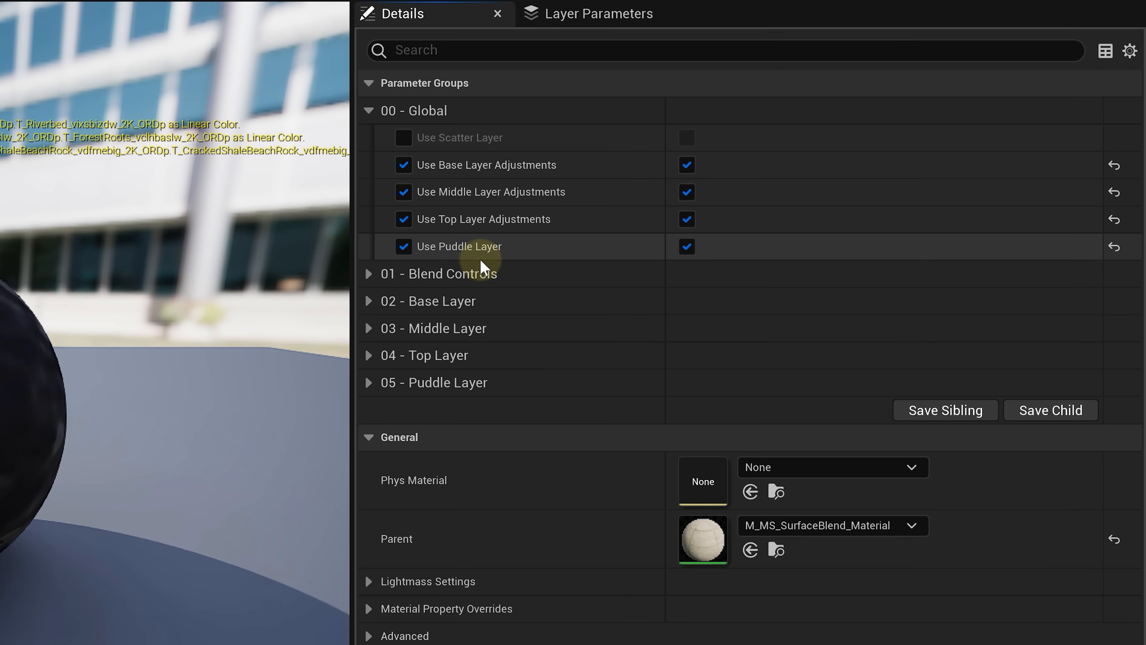
click(370, 274)
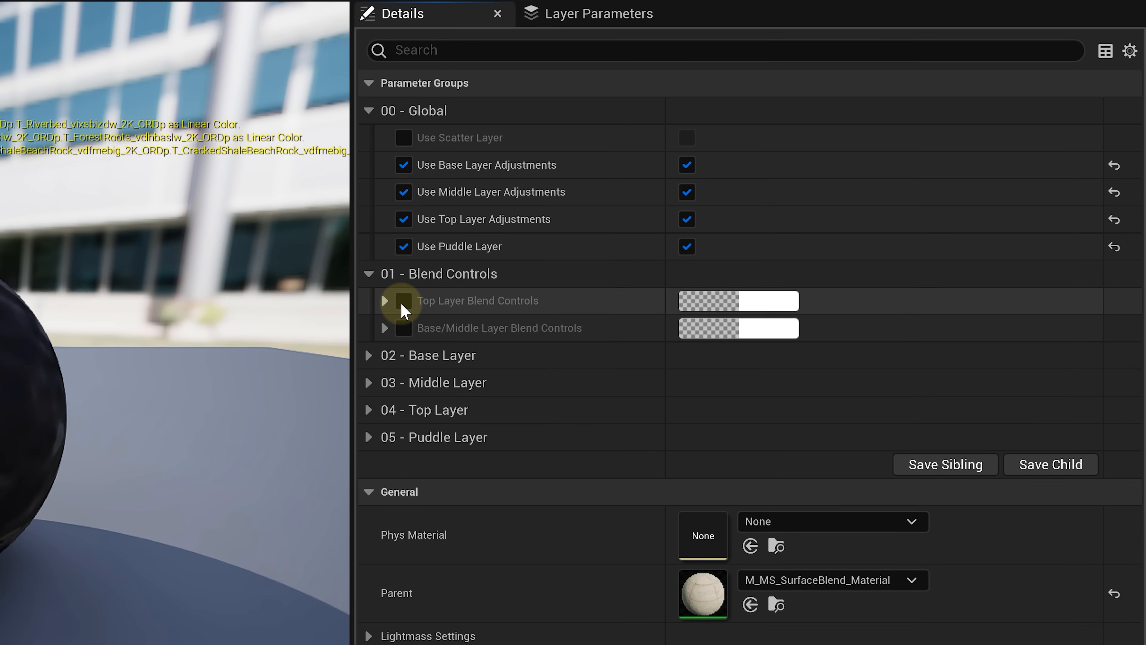
click(403, 329)
click(384, 302)
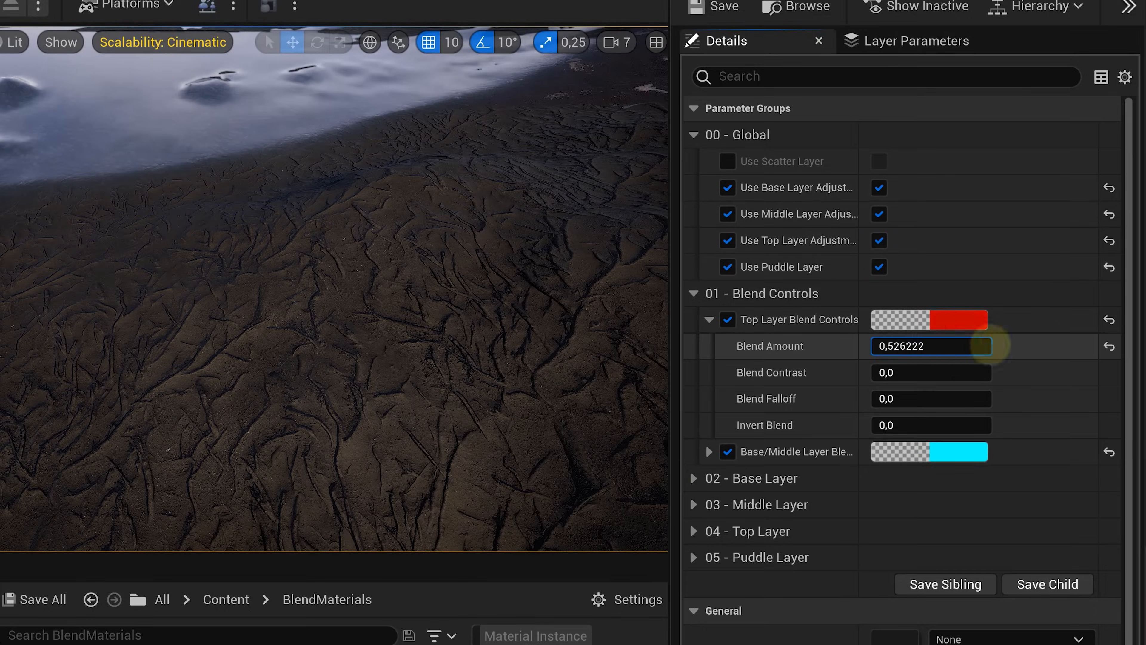
Step: Set the top layer's Blend Amount to about 4.8, Blend Contrast to about 0.24 and Blend Falloff to about 0.09
drag(987, 341, 987, 342)
drag(945, 372, 909, 376)
mouse_move(916, 398)
mouse_down()
mouse_move(965, 399)
mouse_move(910, 400)
mouse_up()
mouse_move(909, 374)
mouse_down()
mouse_move(879, 374)
mouse_move(907, 370)
mouse_up()
drag(918, 347, 952, 347)
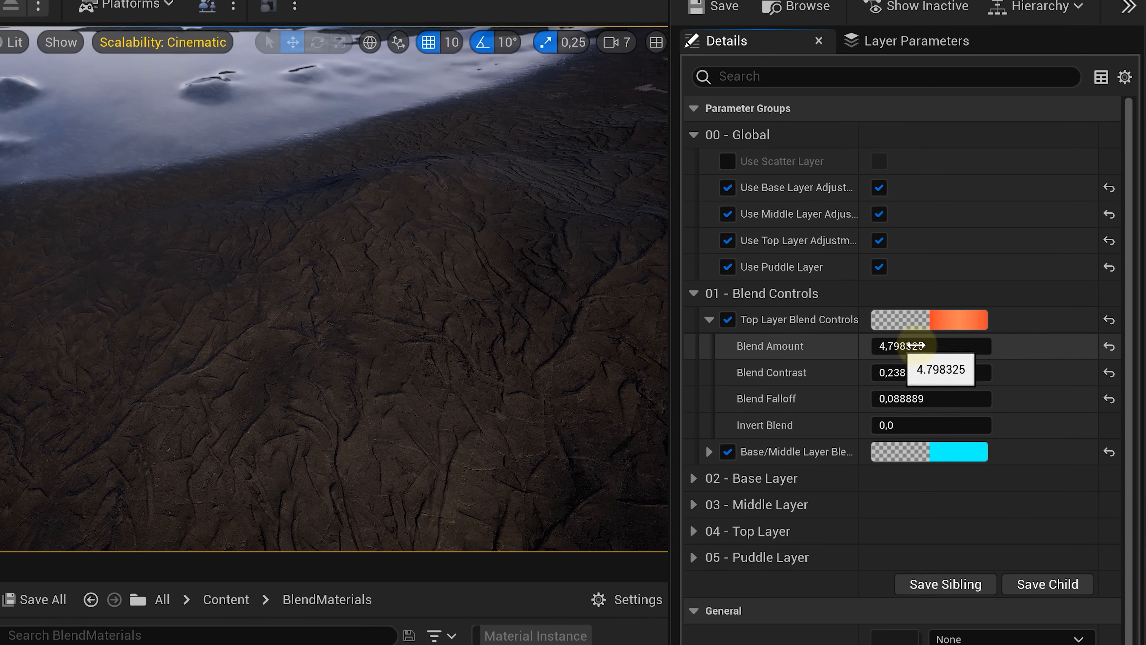
Step: Examine the Base Layer, Middle Layer and Top Layer parameter groups of the blend material
click(693, 293)
click(693, 320)
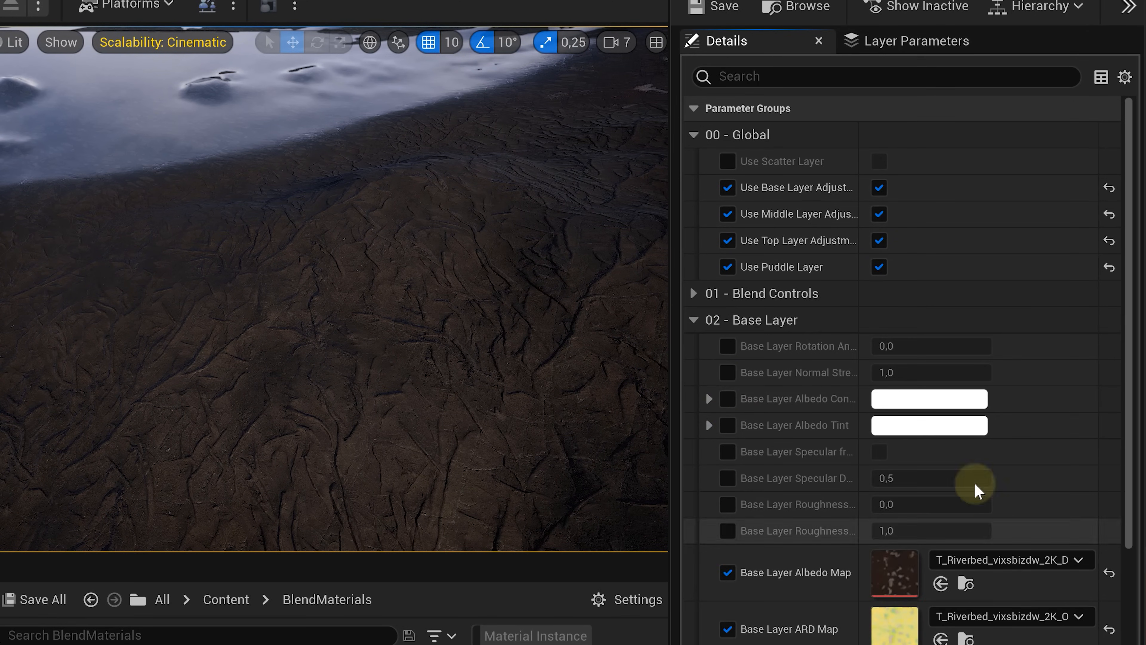
click(697, 321)
click(695, 346)
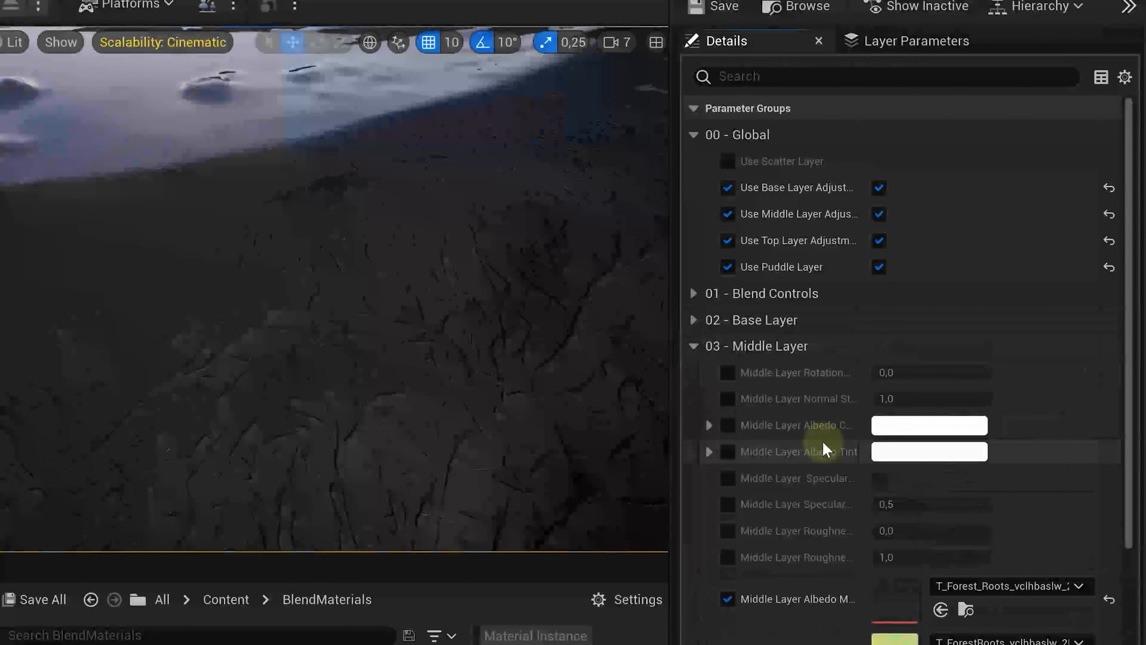
click(689, 346)
click(693, 372)
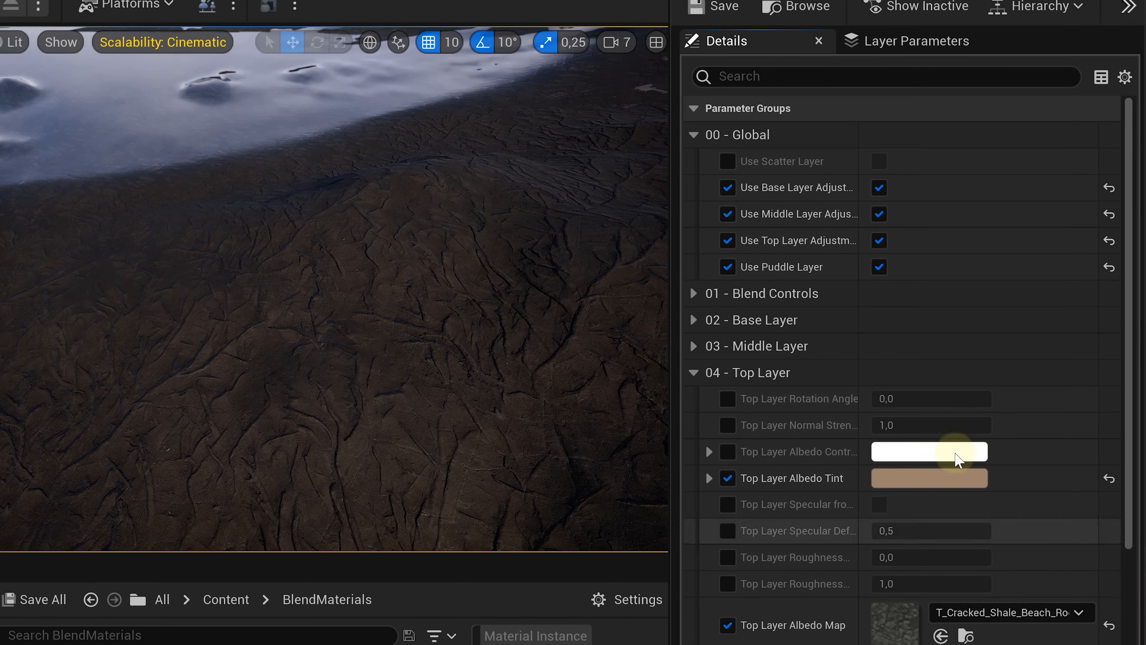
click(694, 373)
Step: Set the Puddle Layer's Wave Speed to about 0.86 and Normal Strength to about 2.85, and lower its Wave Scale
click(695, 399)
scroll(722, 293, down, 3)
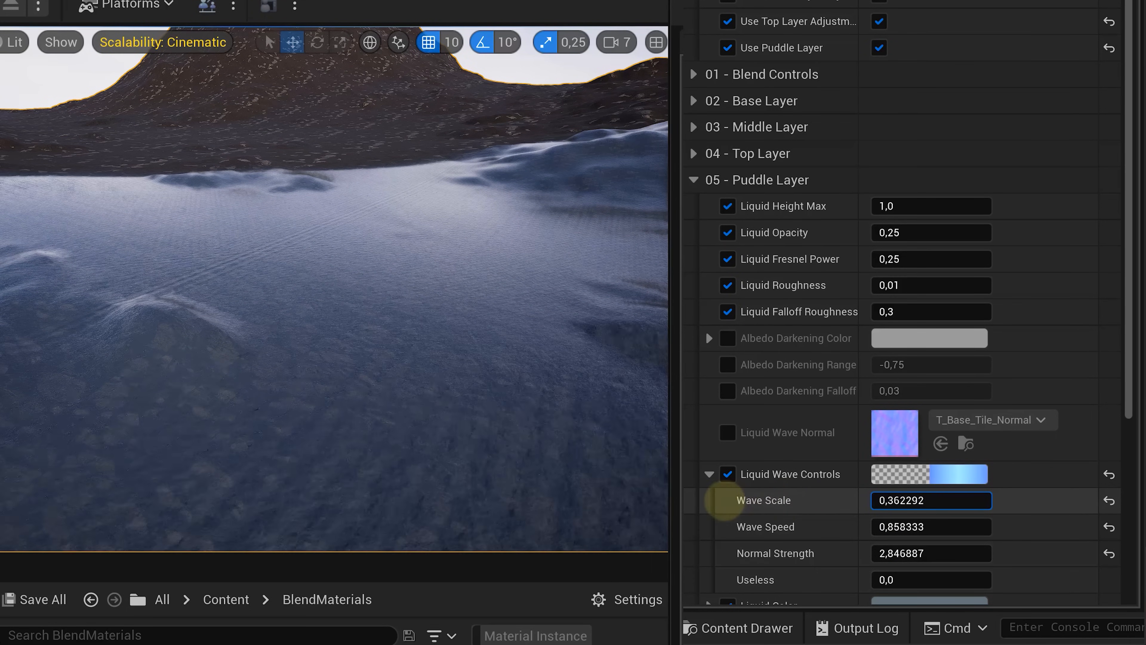
drag(724, 500, 685, 500)
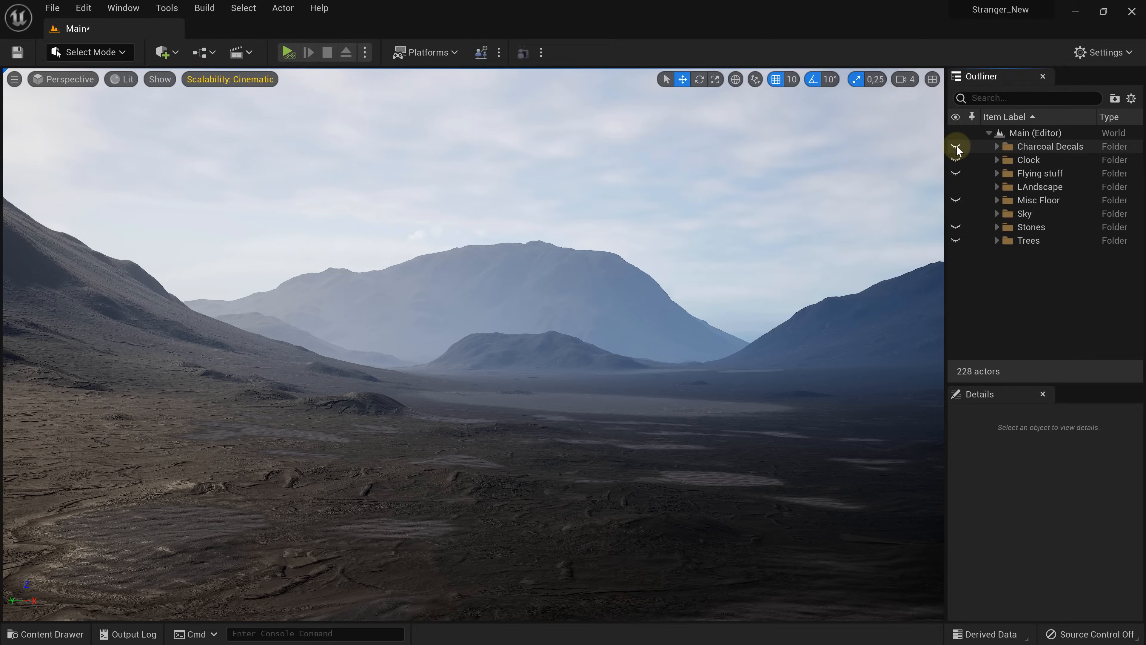
Step: Make the Charcoal Decals, Clock, Trees, Stones, Misc Floor and Flying stuff folders visible in the scene
click(956, 147)
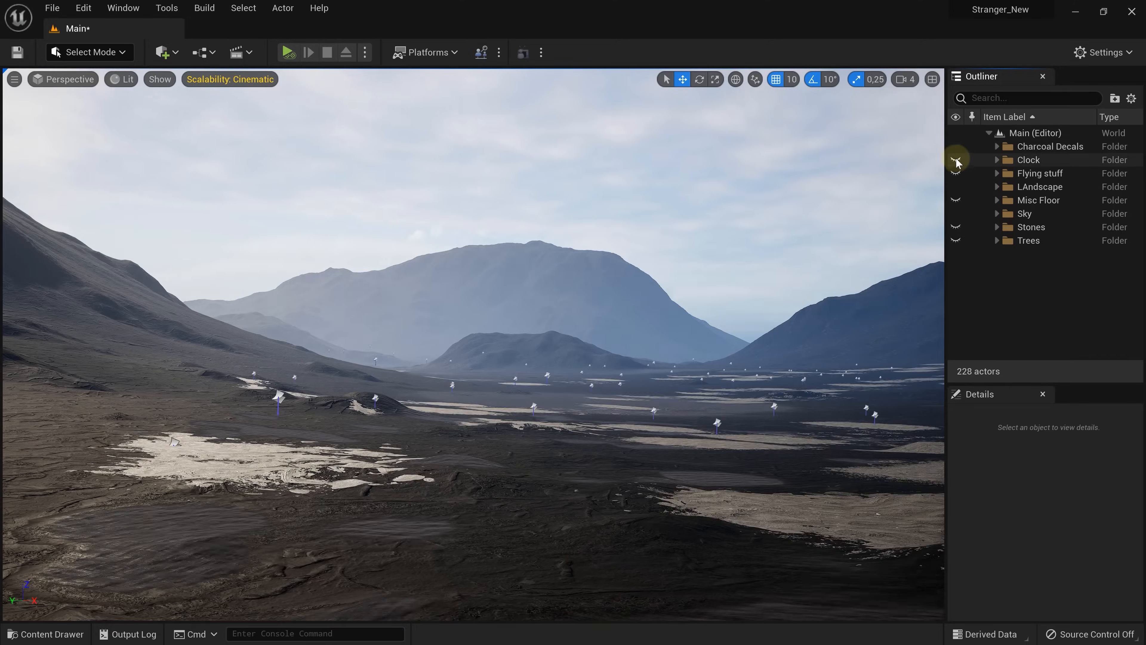
click(956, 160)
click(957, 242)
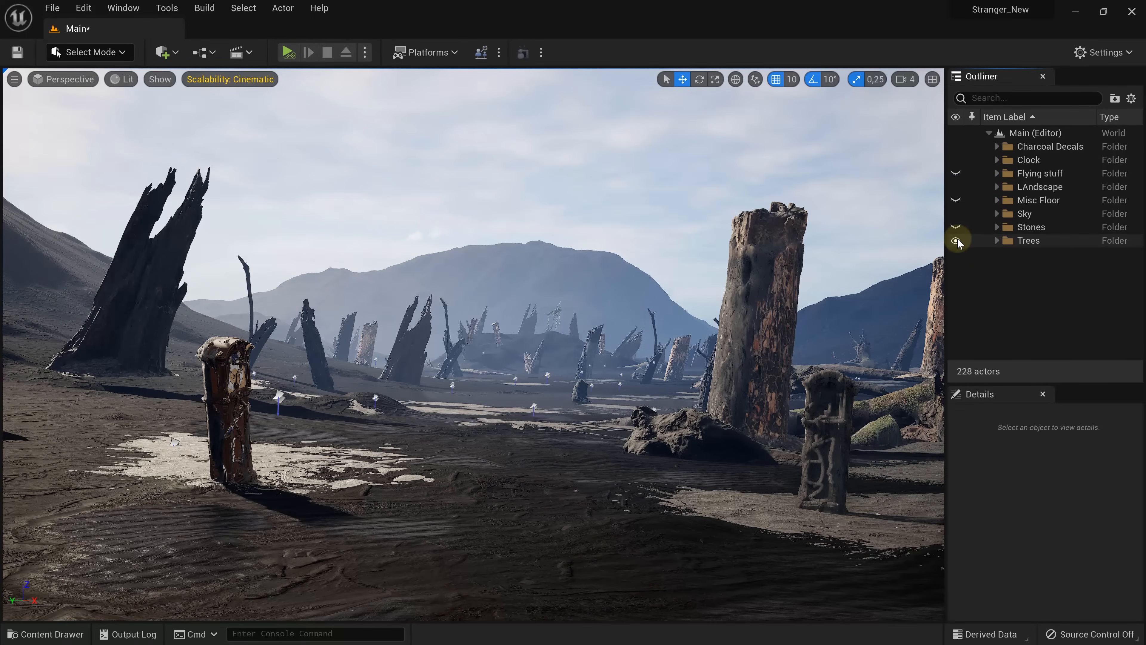
click(956, 228)
click(956, 200)
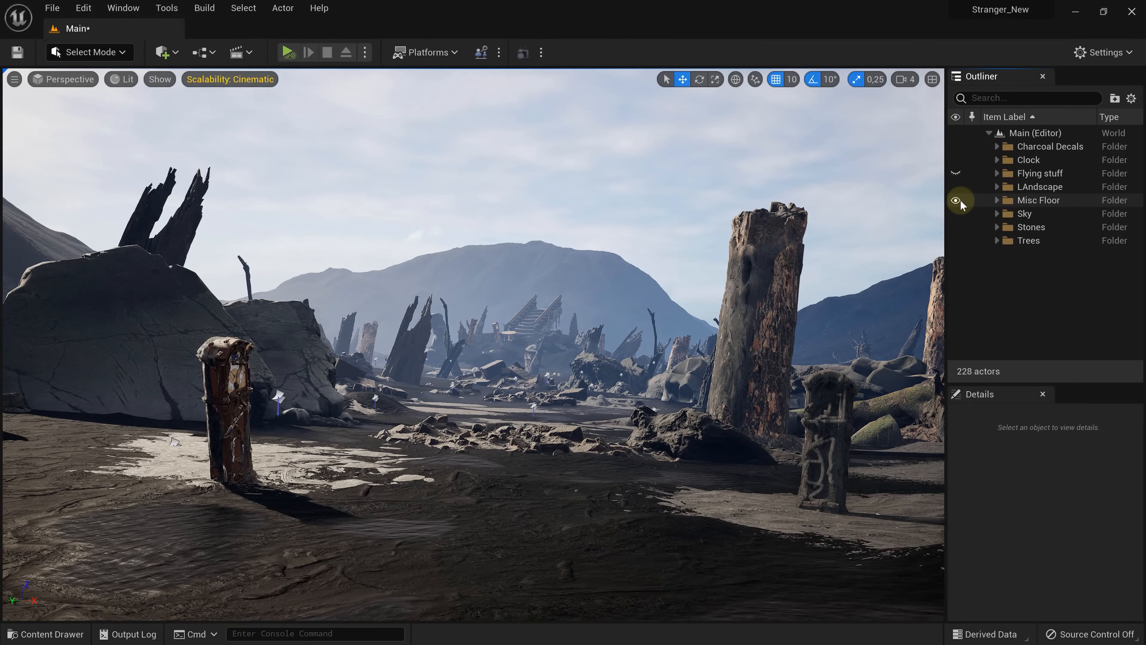
click(956, 174)
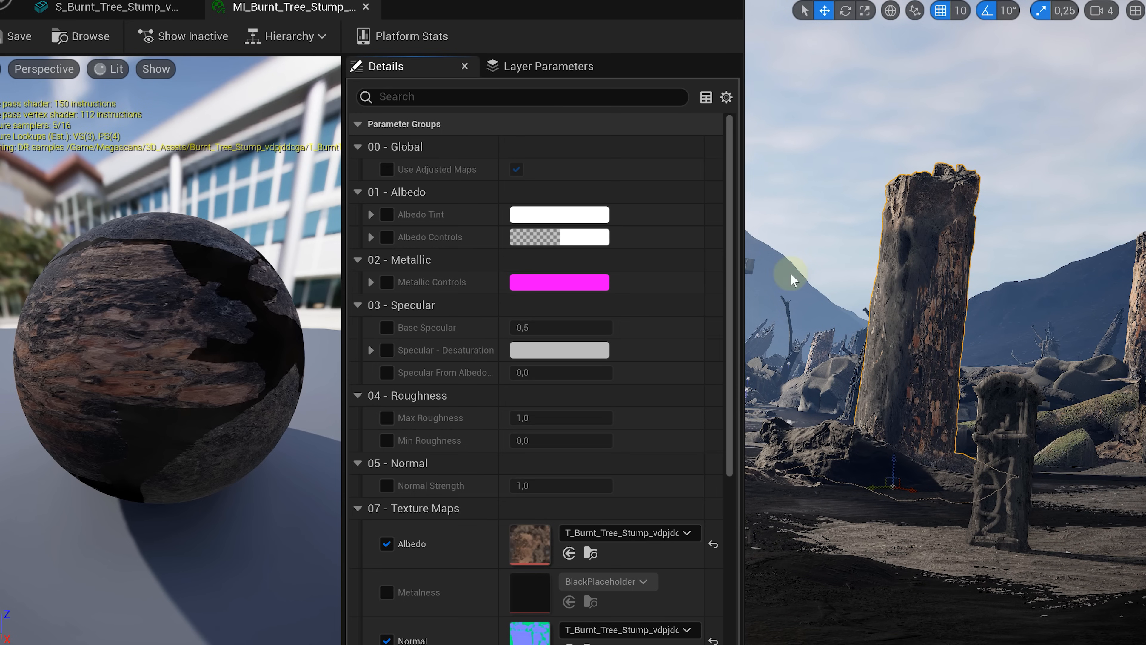
Step: Darken the Albedo Tint of the burnt tree stump material to a gray with value about 0.095
click(568, 223)
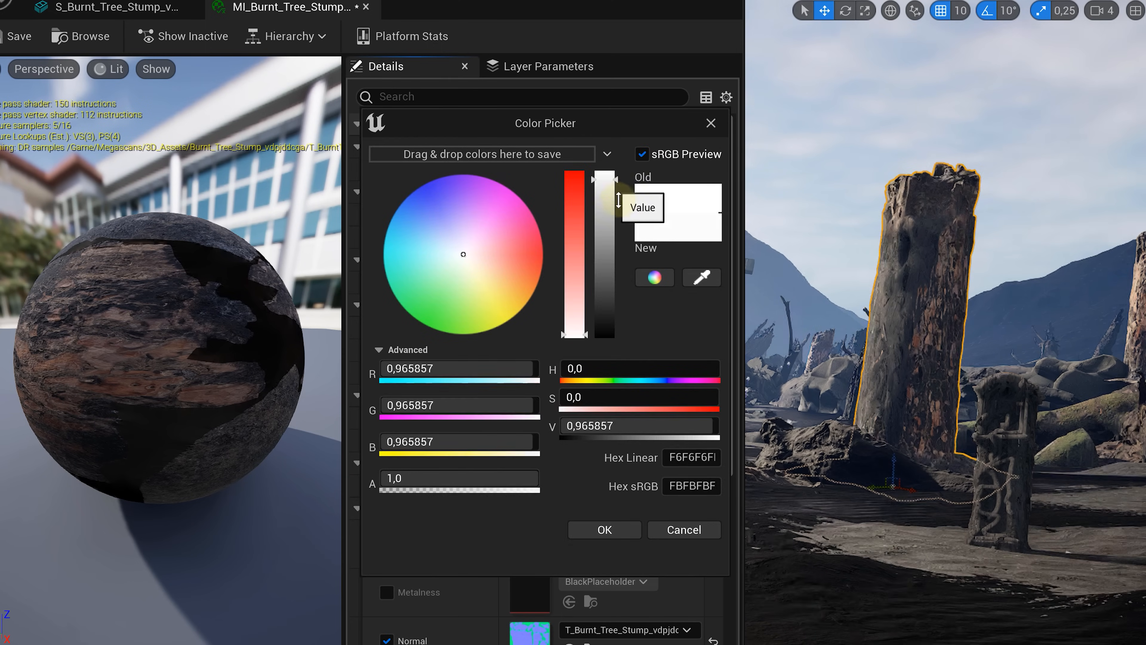
drag(612, 190, 618, 287)
mouse_move(623, 309)
mouse_down()
mouse_move(622, 248)
mouse_move(627, 320)
mouse_up()
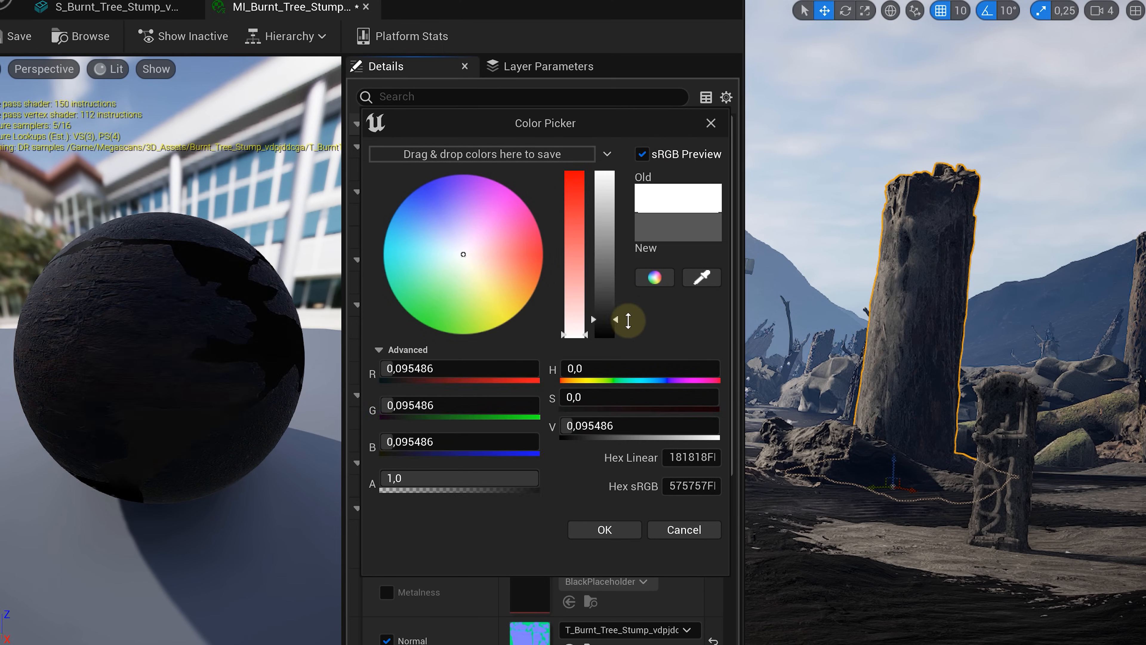